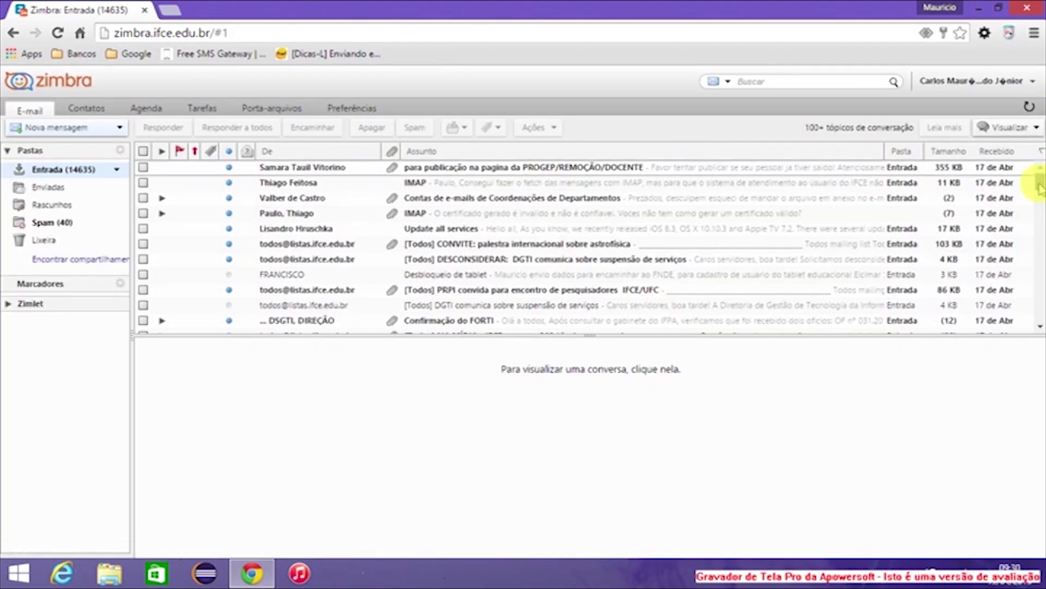
- Open the Importar / Exportar settings in the Zimbra preferences
scroll(1040, 187, "down", 3)
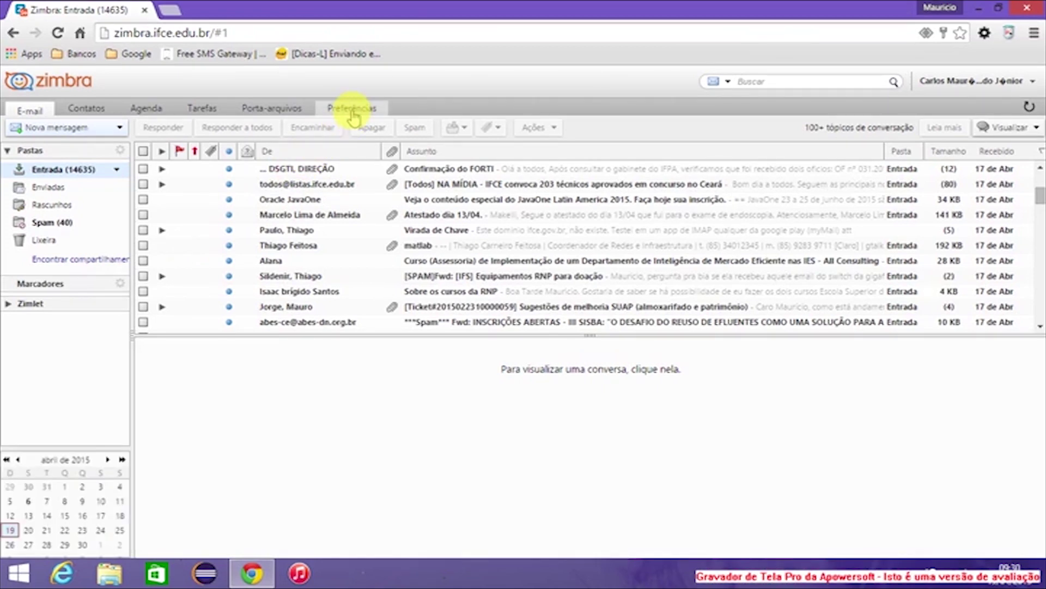
left_click(352, 112)
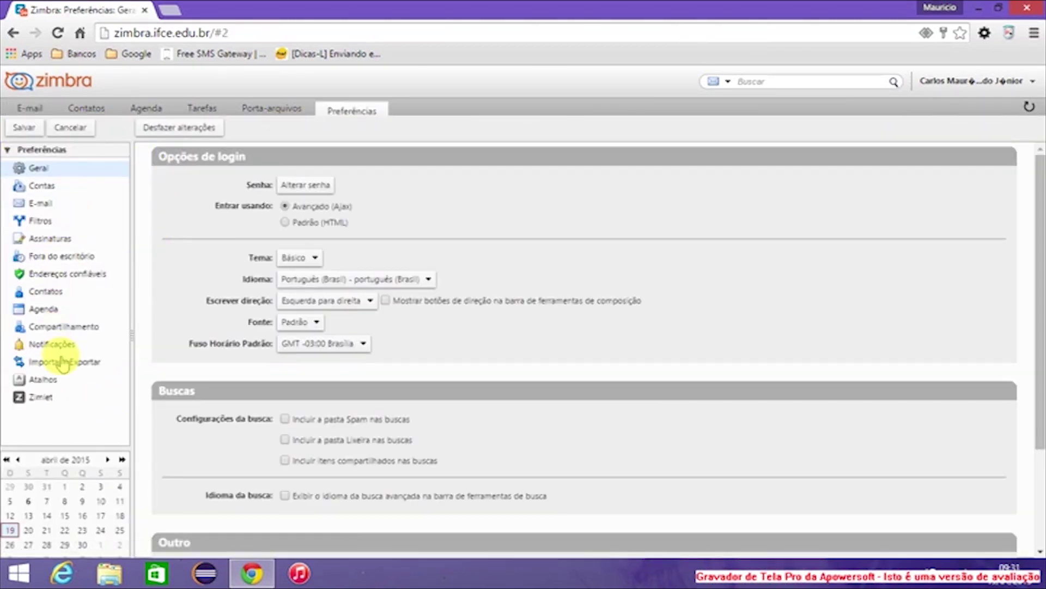
left_click(62, 363)
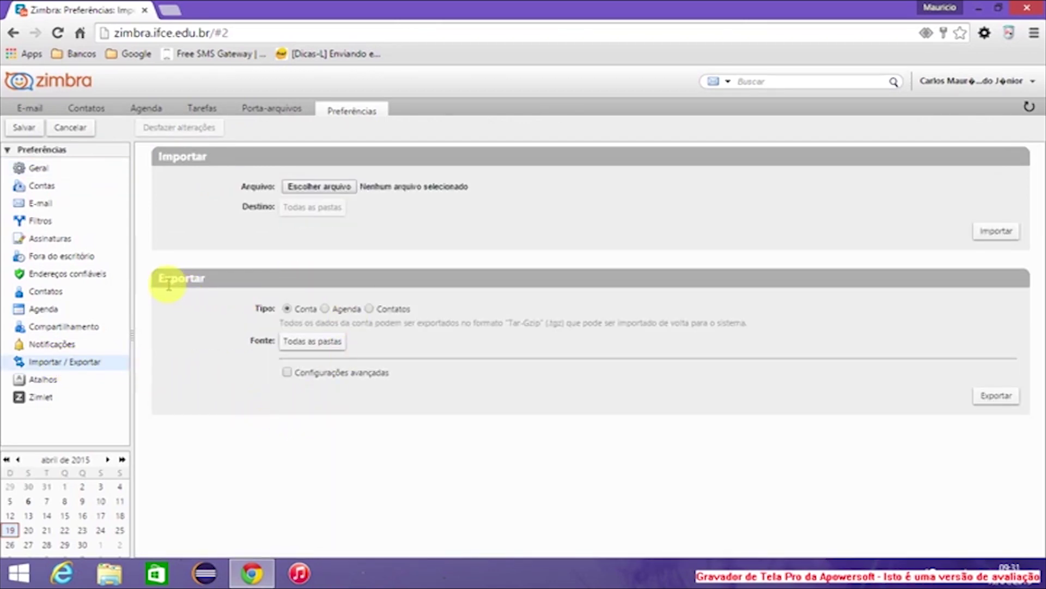
- Enable the advanced export settings and exclude Tarefas, Porta-arquivos, Contatos and Agenda, leaving only E-mail included
left_click(287, 374)
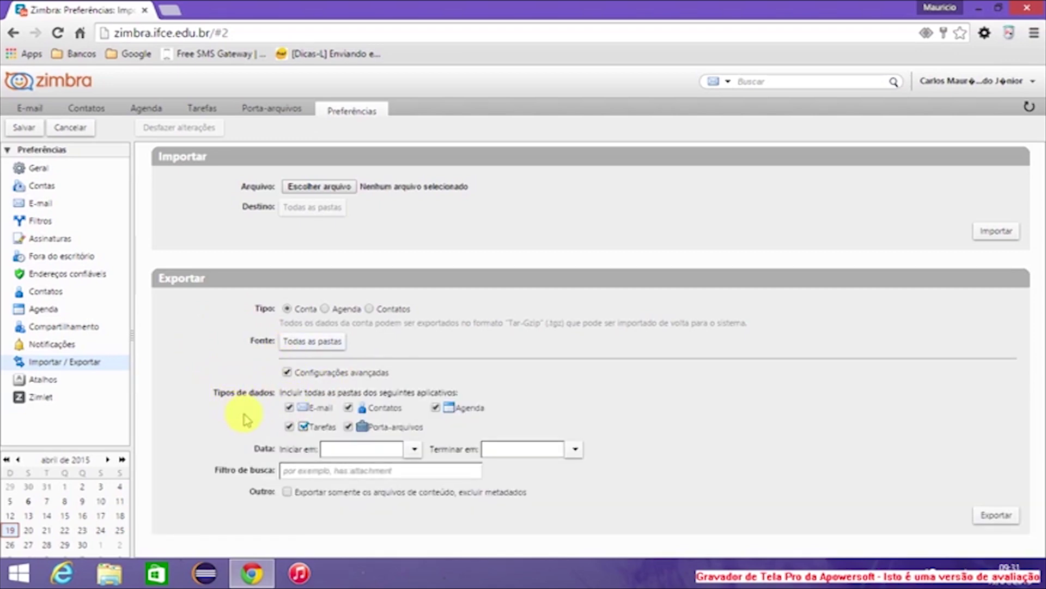
left_click(290, 426)
left_click(349, 426)
left_click(348, 408)
left_click(436, 407)
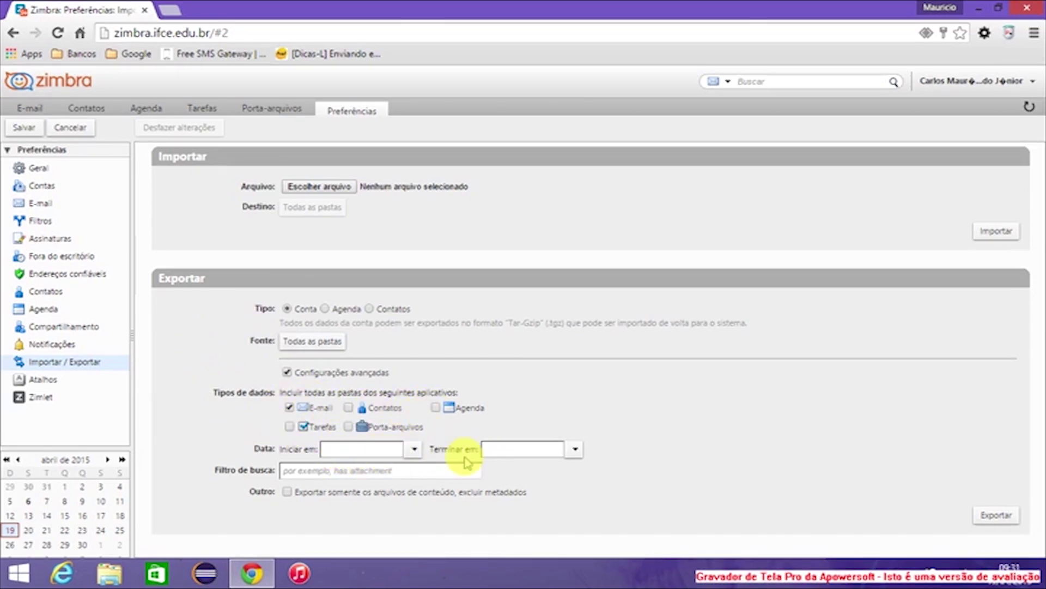
- Set both the export start and end dates to 17/4/2015 and export only content files, excluding metadata
left_click(414, 451)
left_click(506, 507)
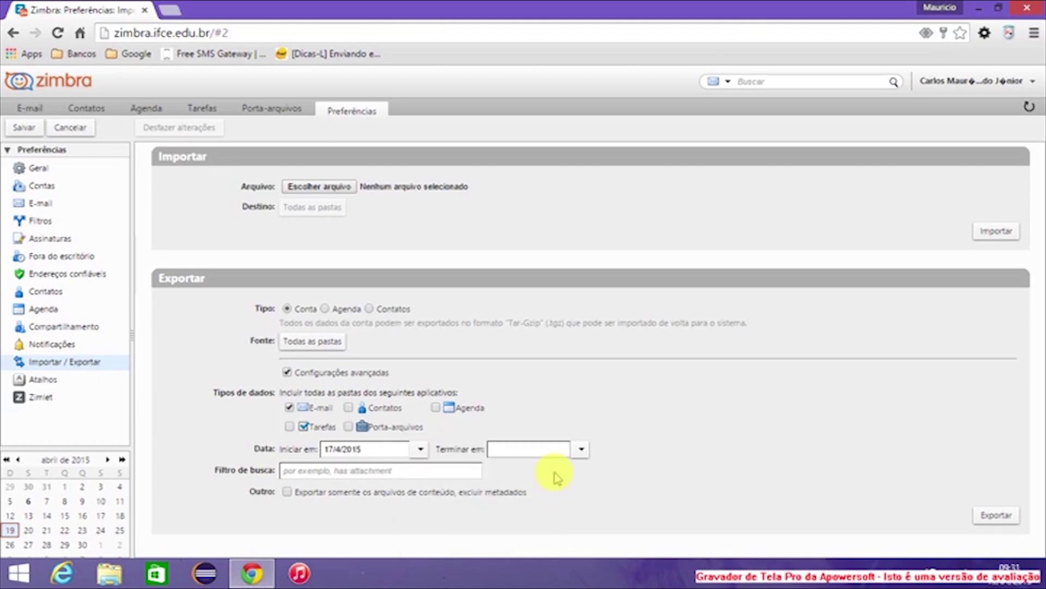
left_click(582, 450)
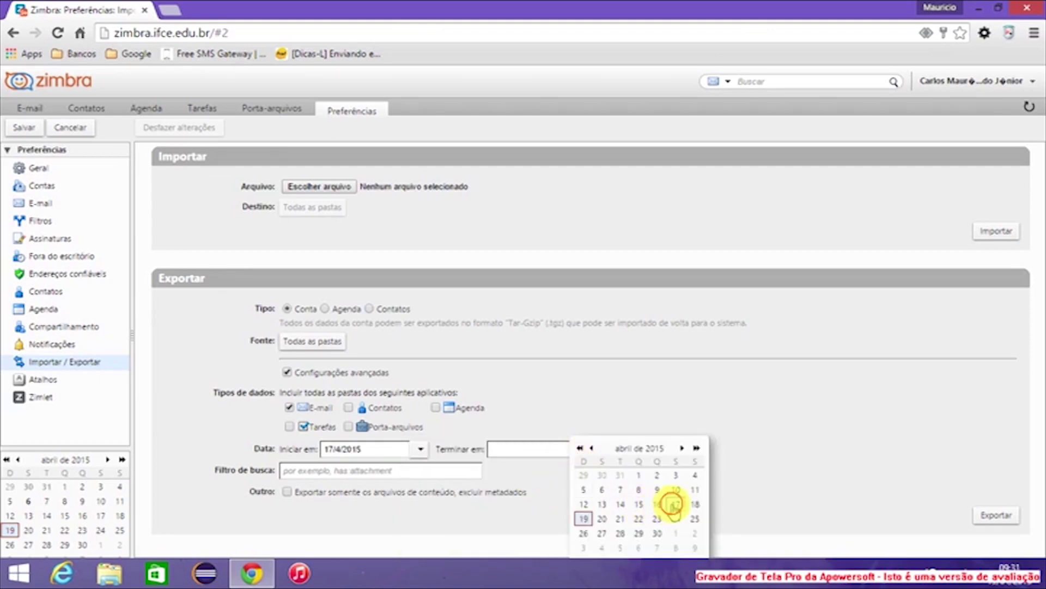
left_click(669, 503)
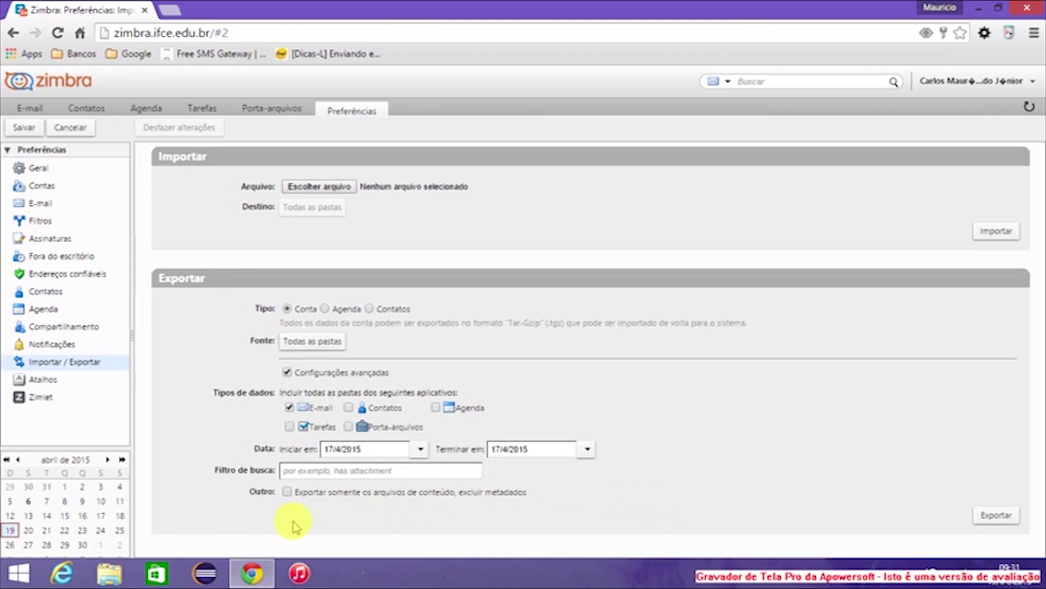
left_click(292, 502)
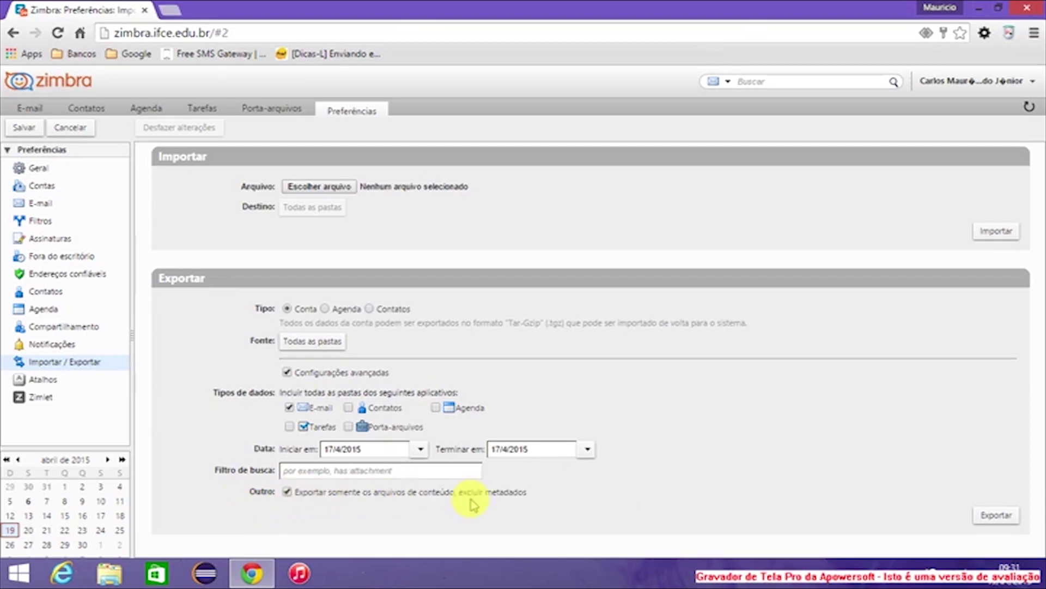
- Review the folders available as the export source without choosing one
left_click(331, 352)
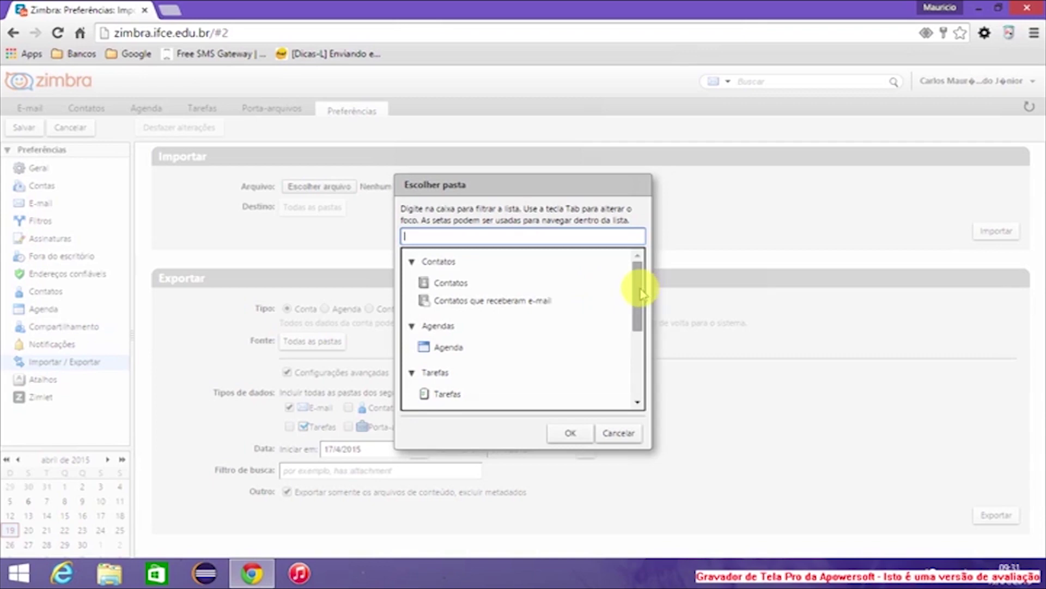
left_click_drag(635, 285, 635, 379)
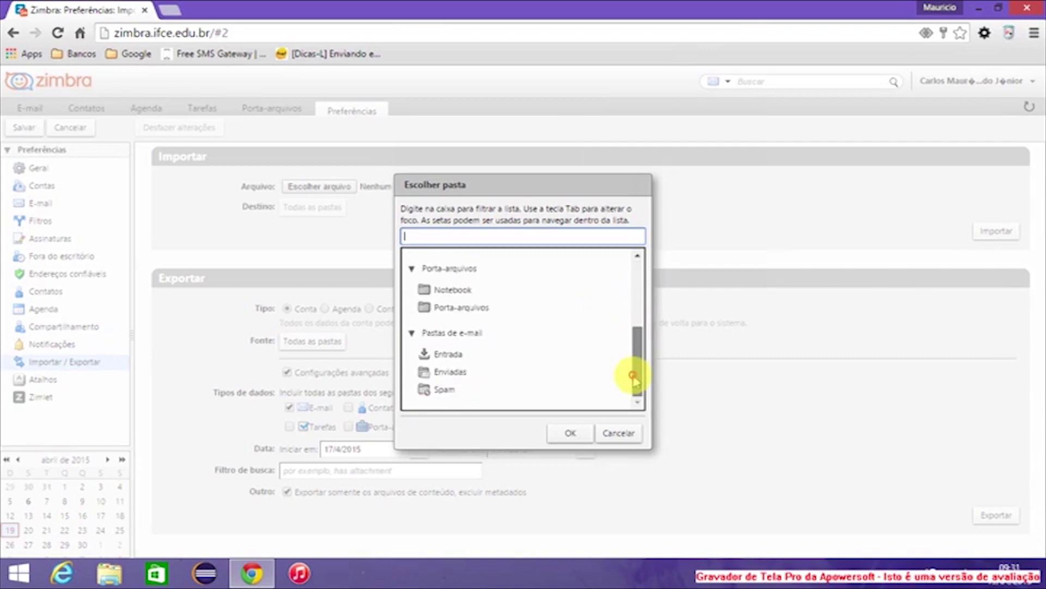
left_click(619, 434)
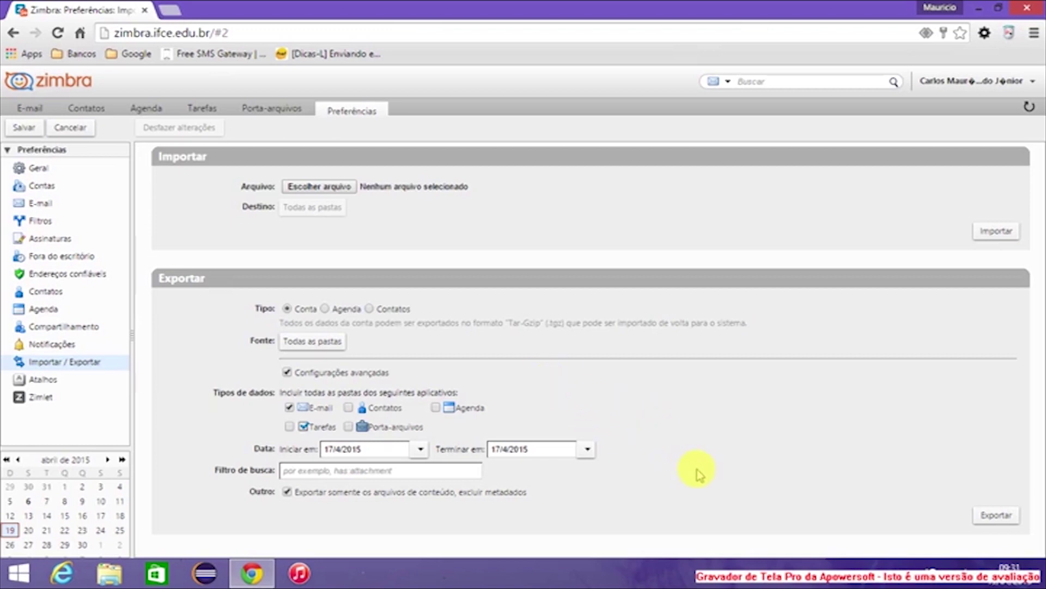
- Export the e-mail data and open the Downloads folder in File Explorer
left_click(994, 523)
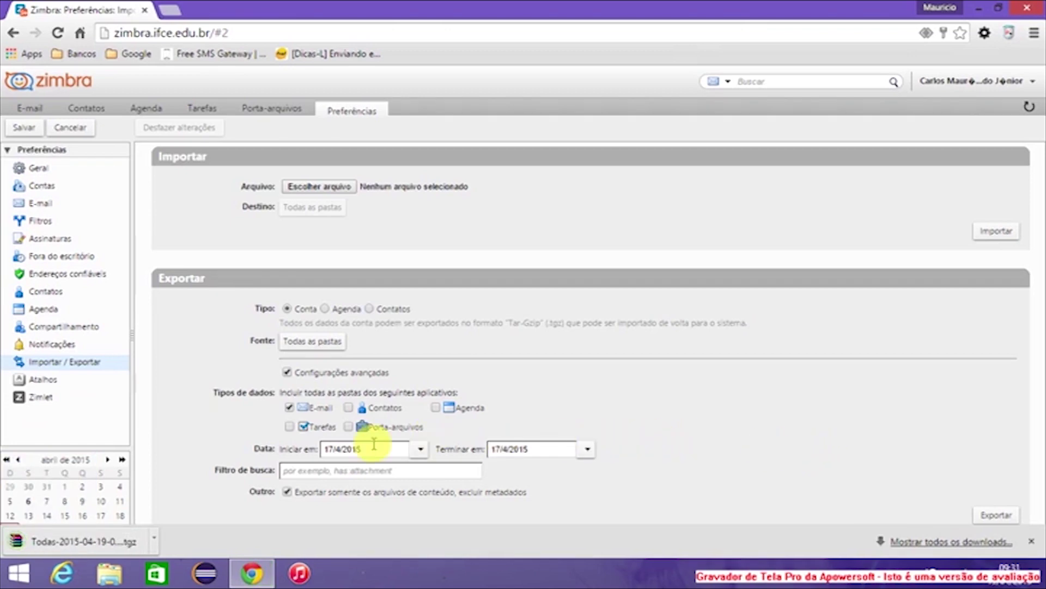
left_click(110, 574)
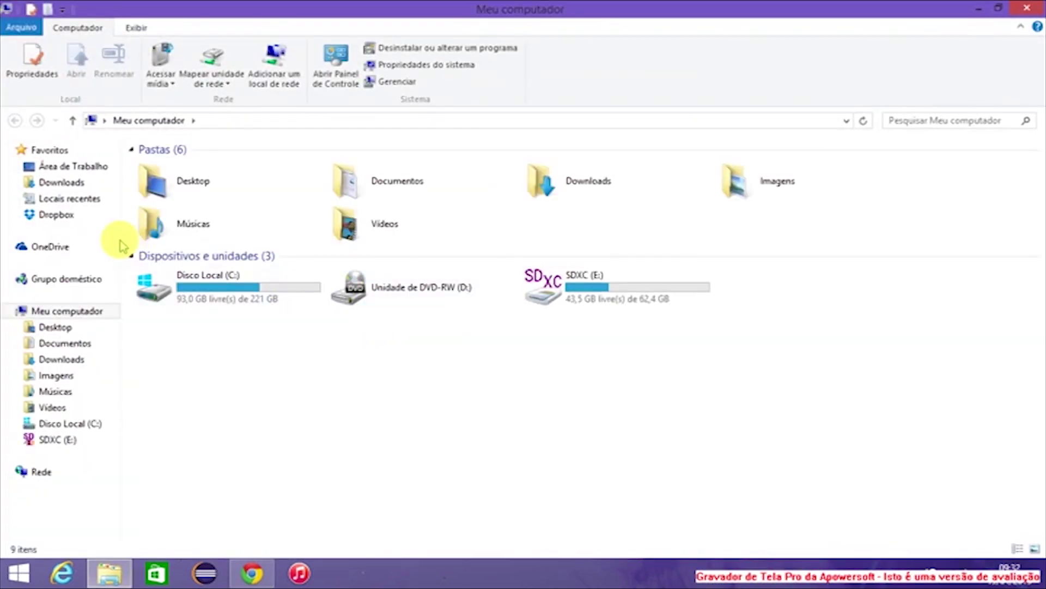
left_click(76, 186)
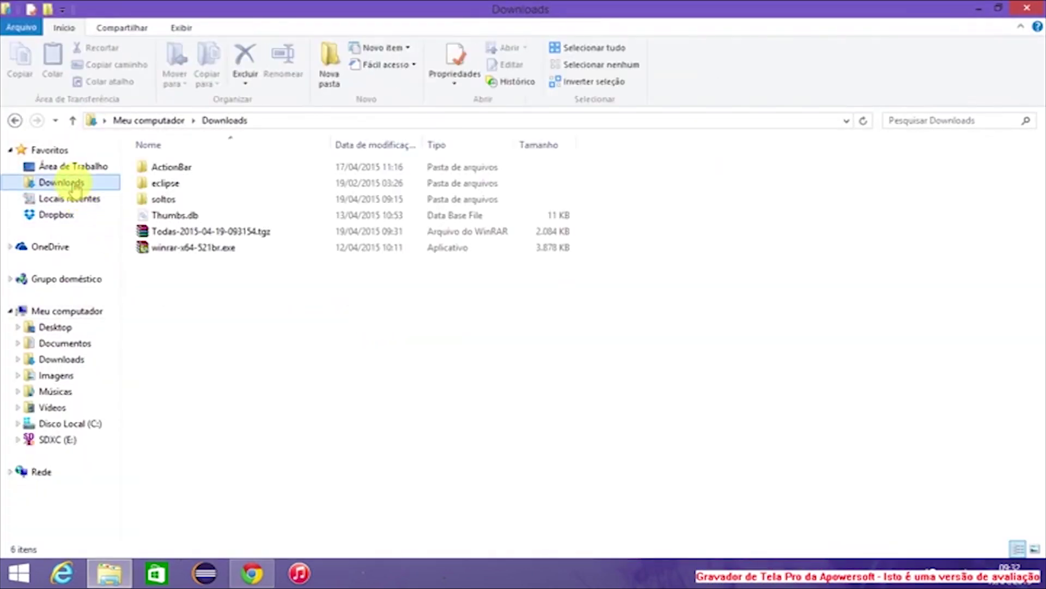
- Extract Todas-2015-04-19-093154.tgz into a folder of the same name and open that folder
right_click(185, 237)
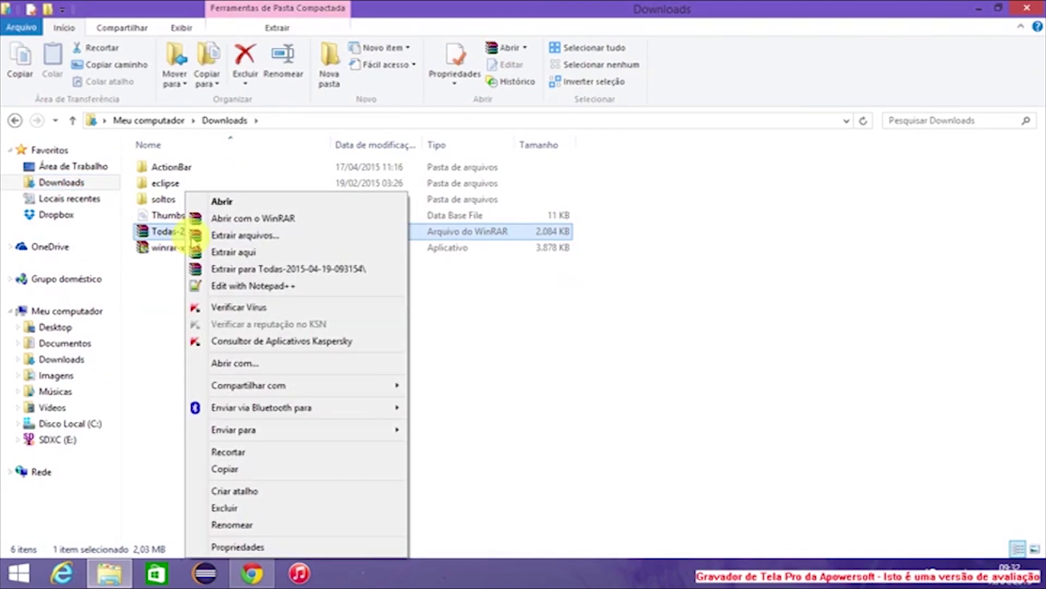
left_click(311, 269)
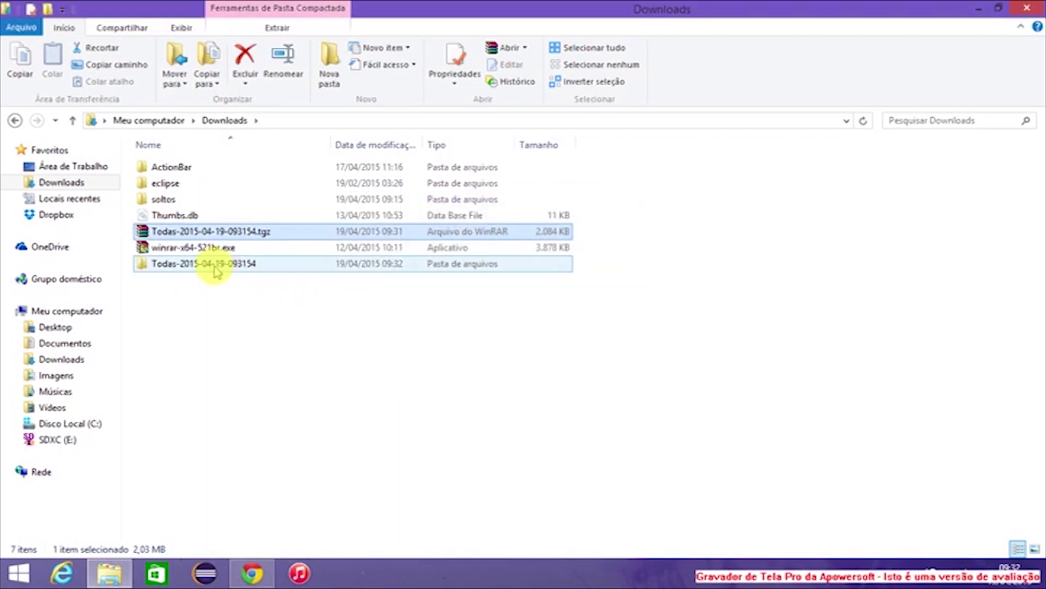
double_click(217, 267)
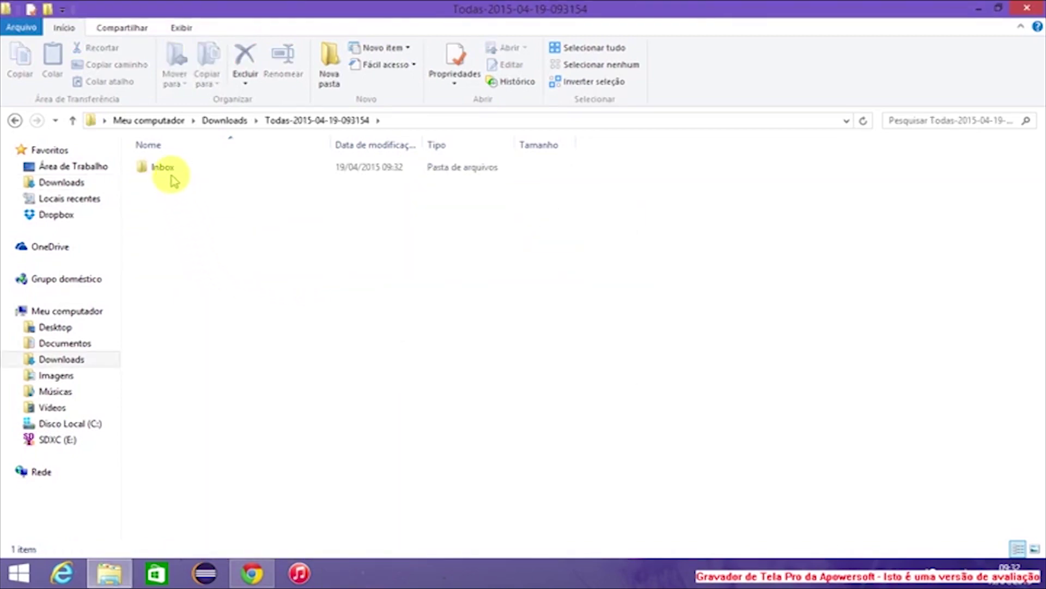
- Compress the Inbox folder into an archive in ZIP format
right_click(164, 169)
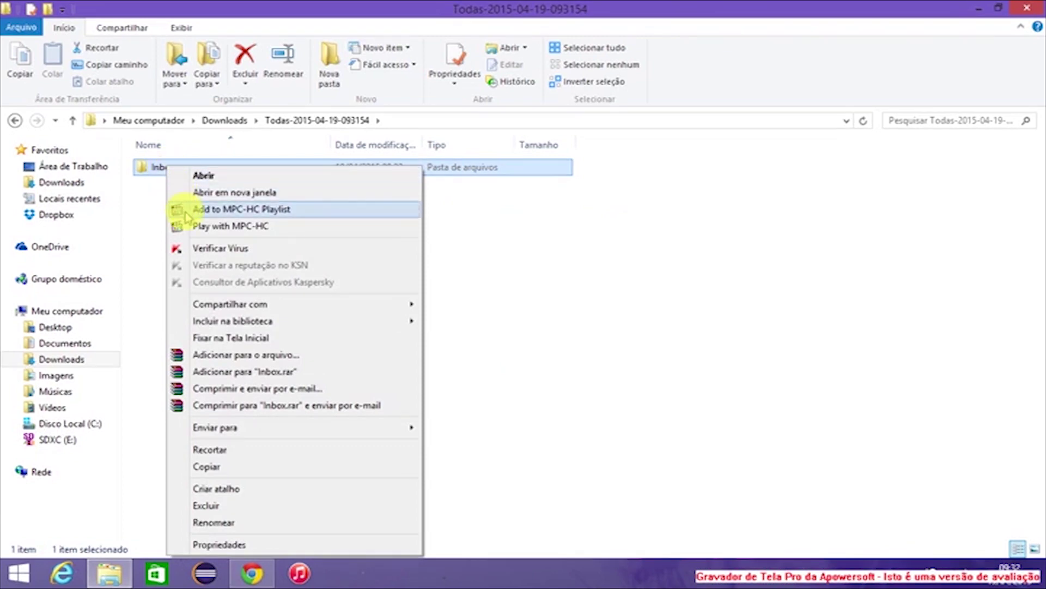
left_click(260, 357)
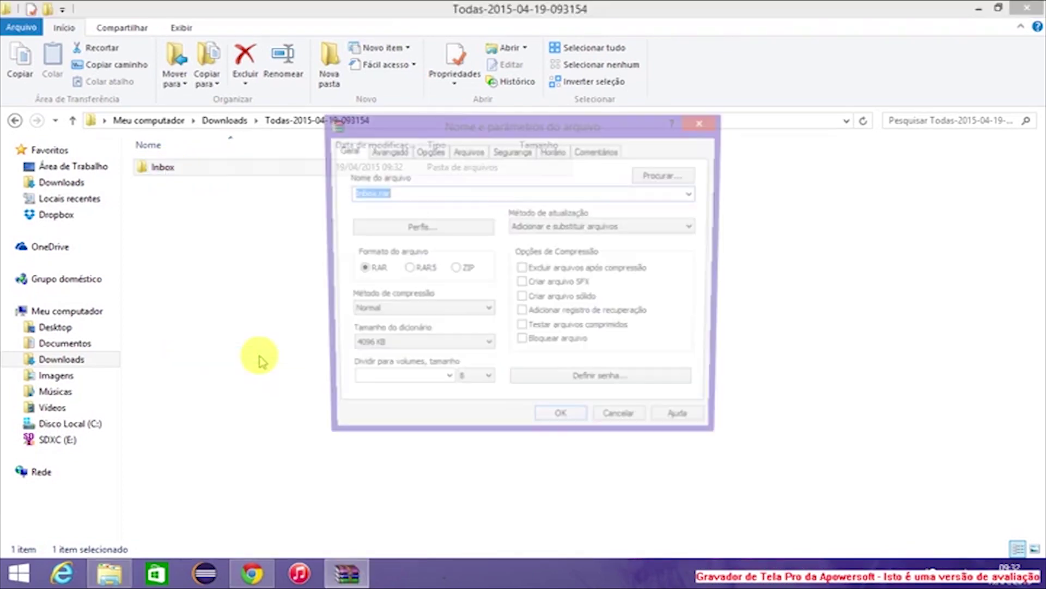
left_click(455, 271)
left_click(561, 424)
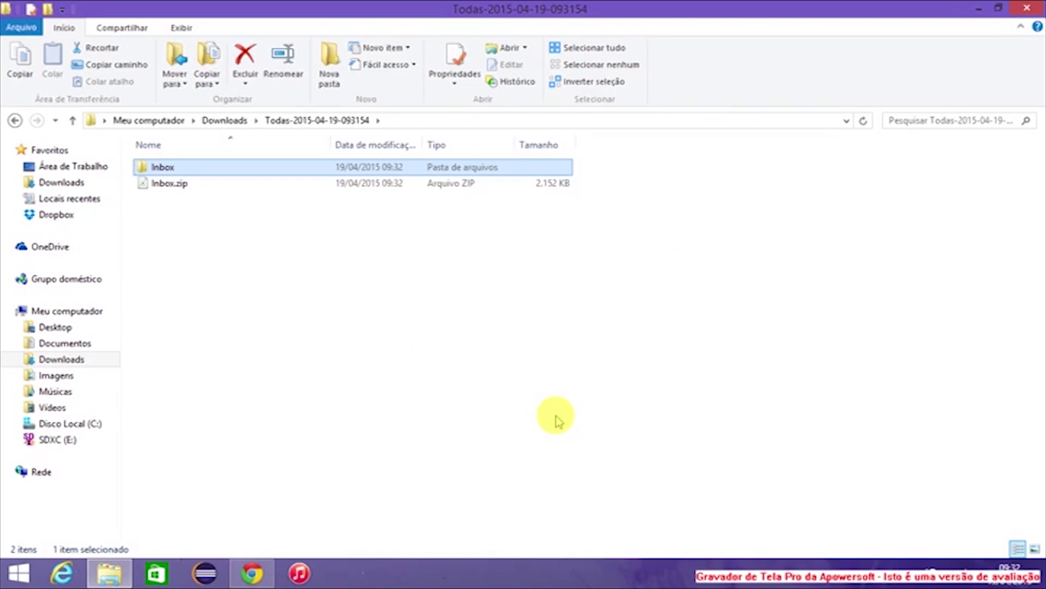
left_click(294, 323)
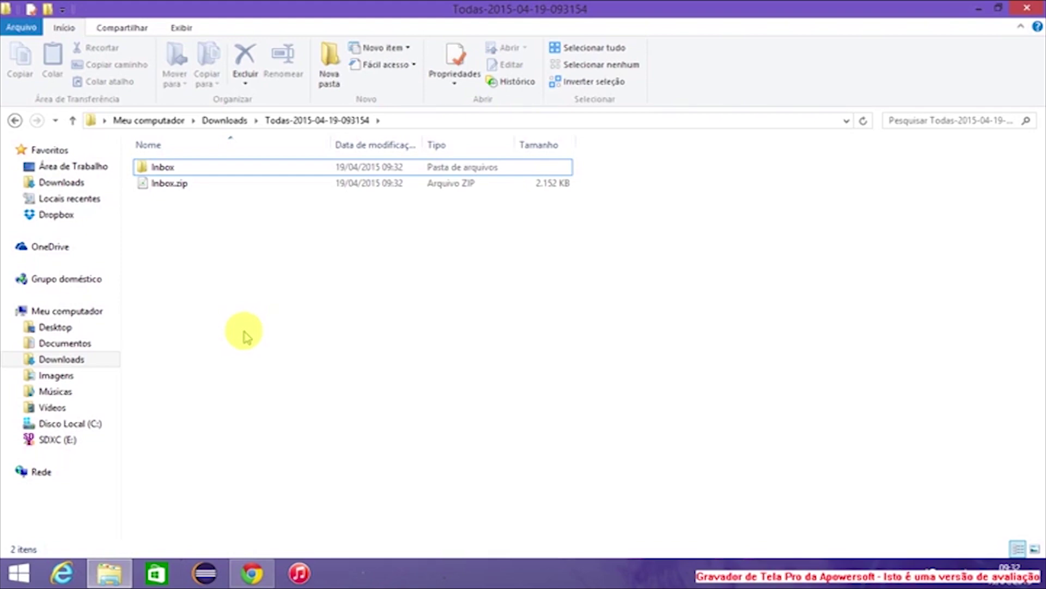
left_click(435, 470)
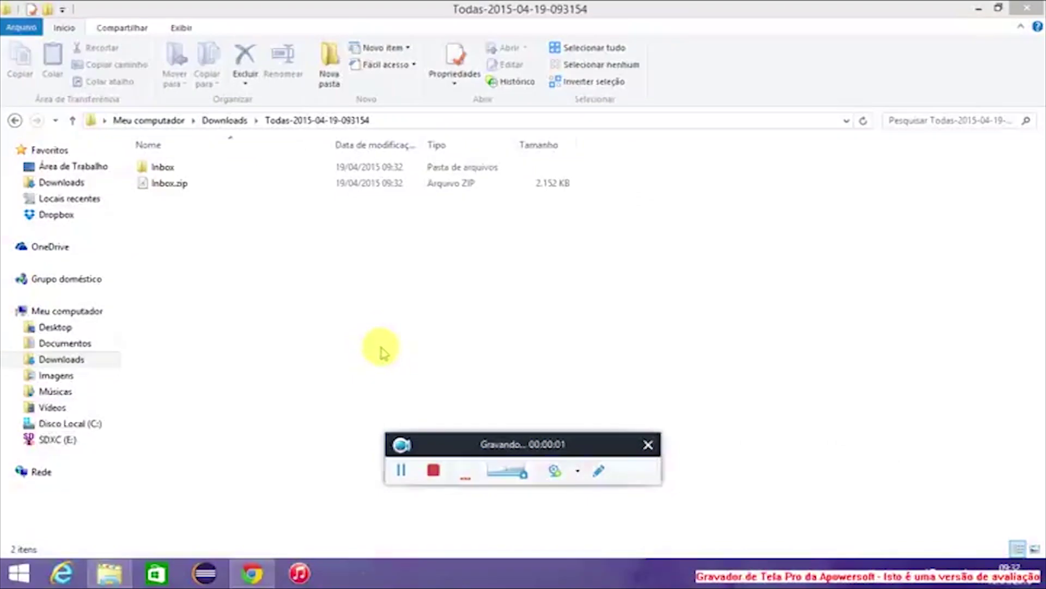
left_click(382, 351)
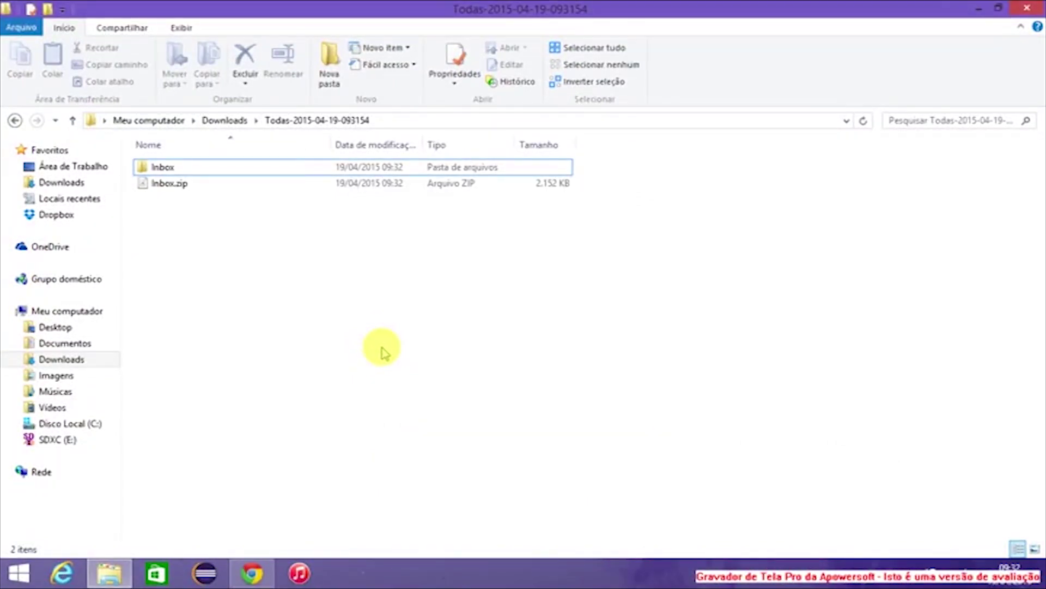
- Switch to a new Google Chrome window, go to mail.ifce.edu.br and dismiss the certificate selection
right_click(252, 572)
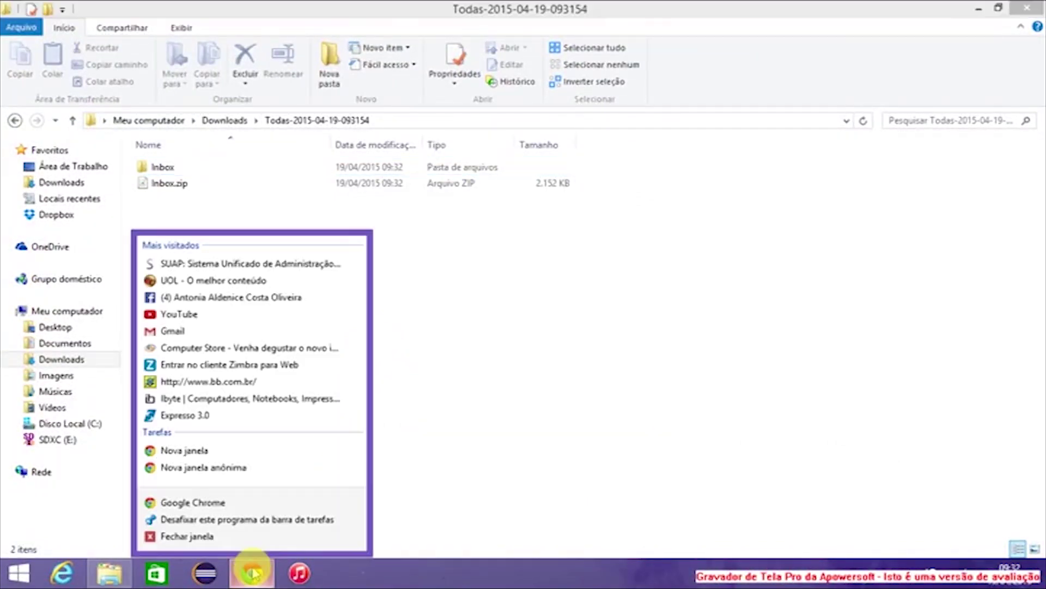
left_click(257, 498)
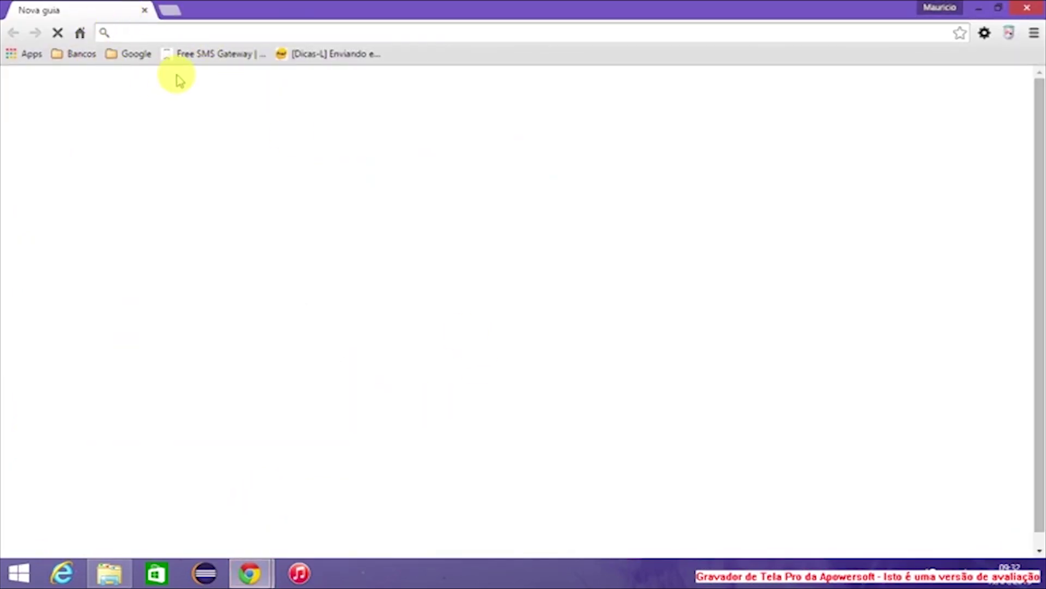
type("mai")
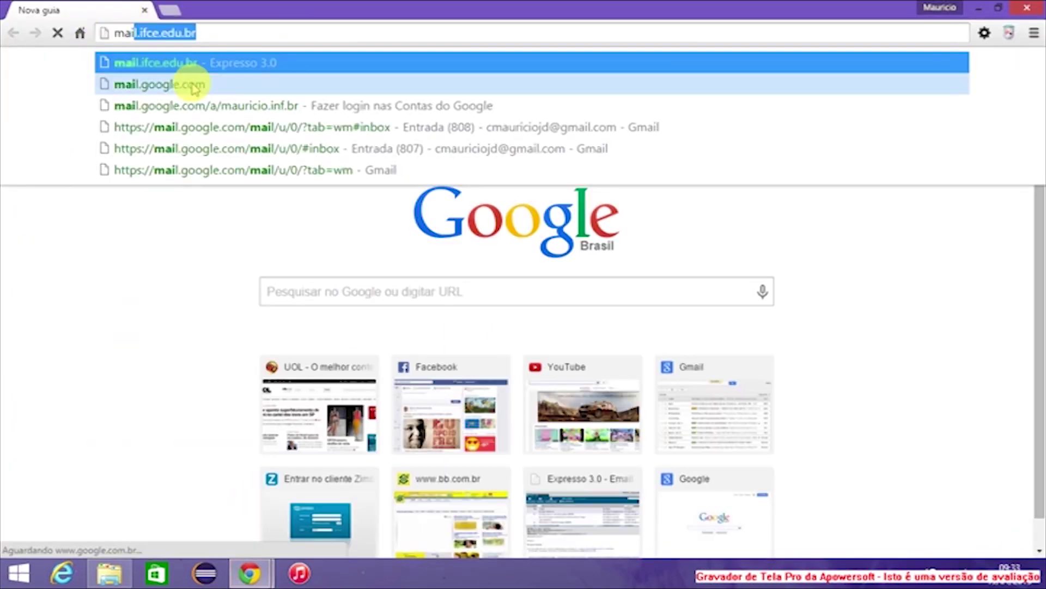
key("Return")
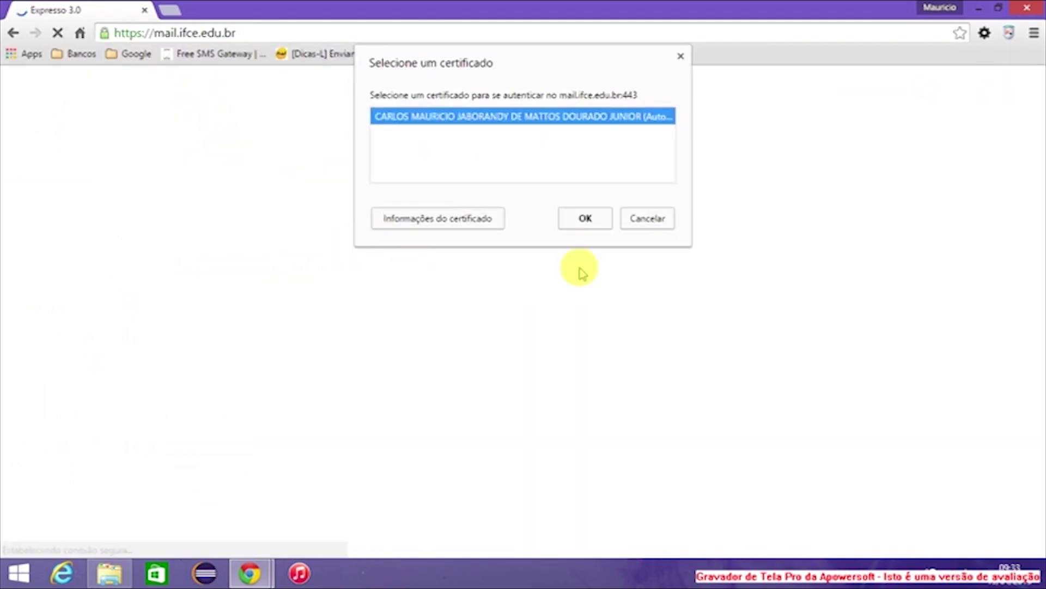
left_click(642, 221)
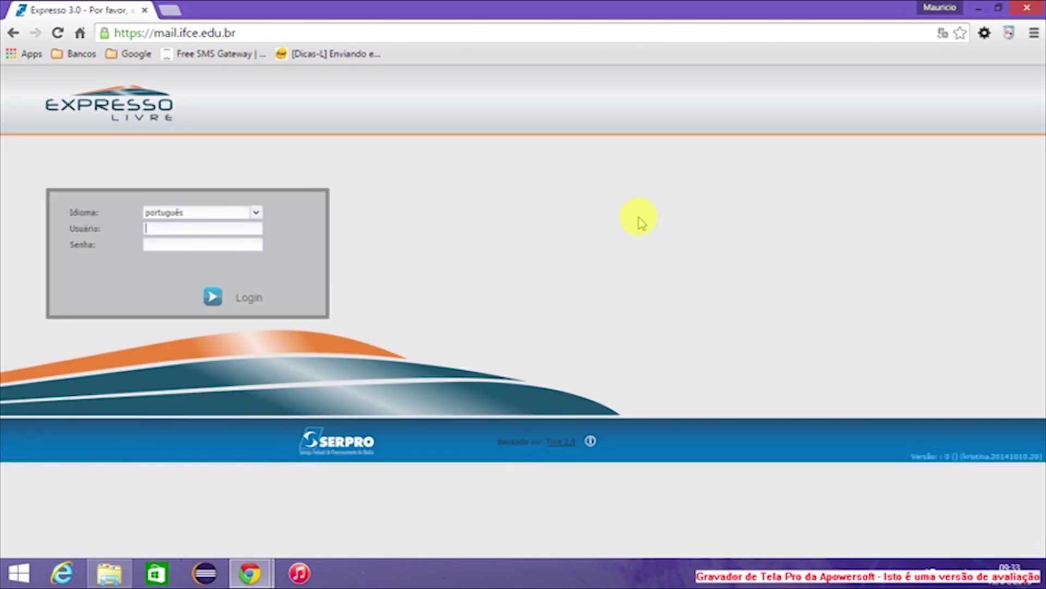
- Log in to Expresso with the account's username and password
left_click(197, 228)
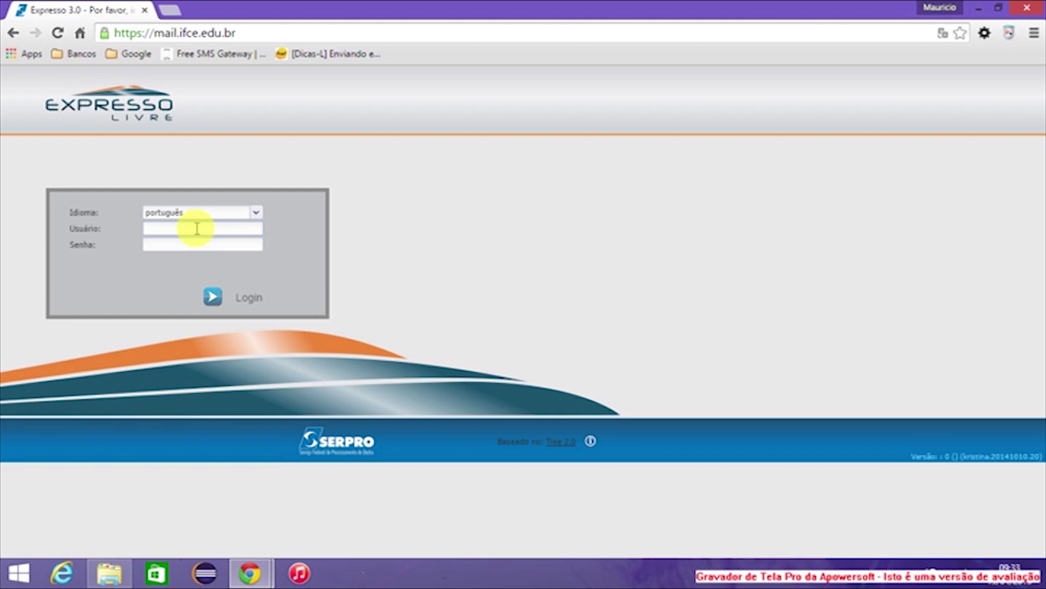
type("dgti")
key("Tab")
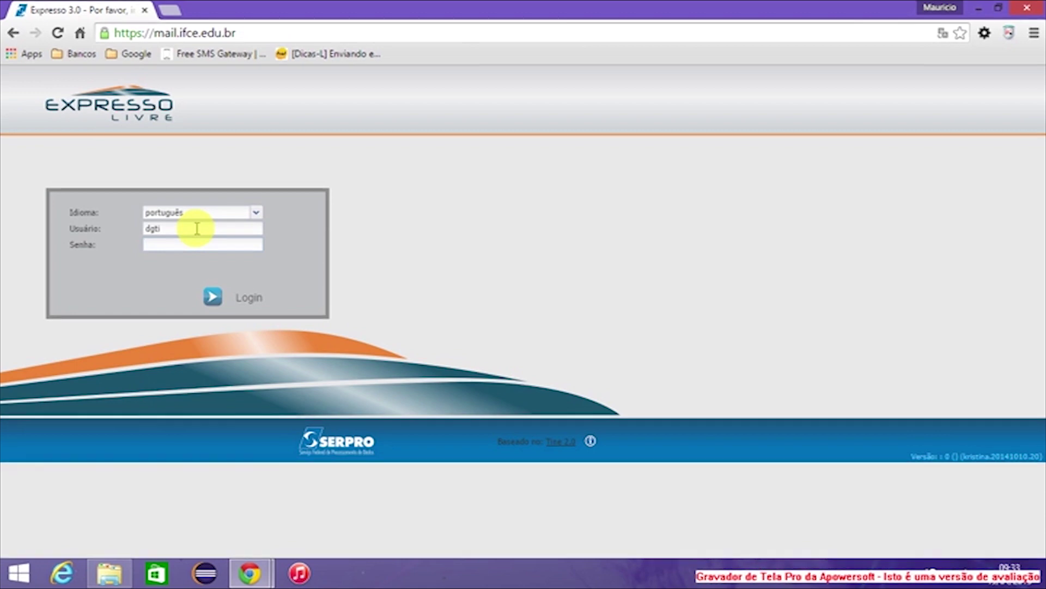
type("*********")
left_click(241, 302)
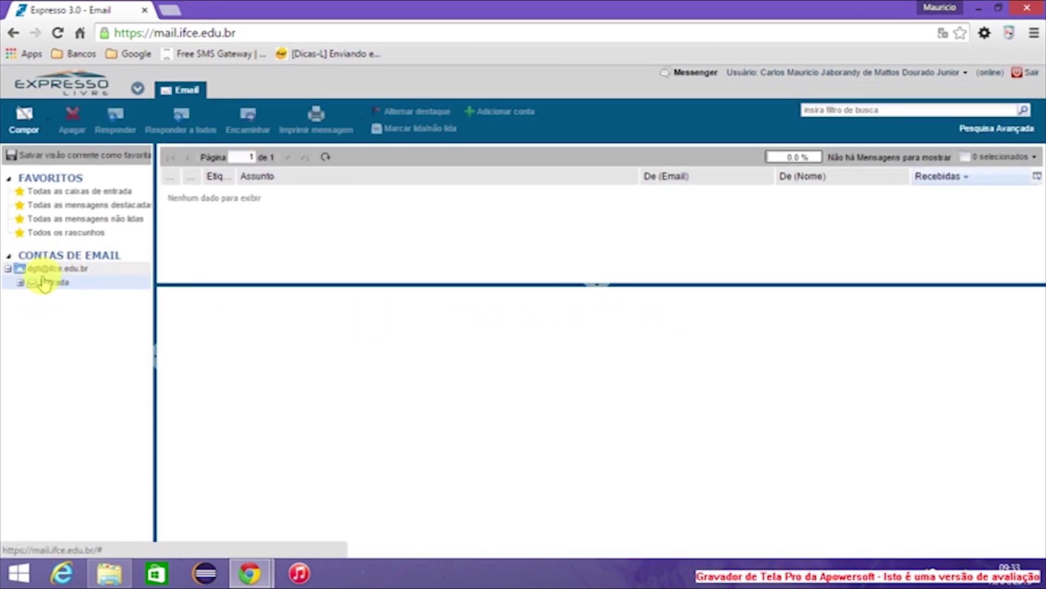
left_click(20, 284)
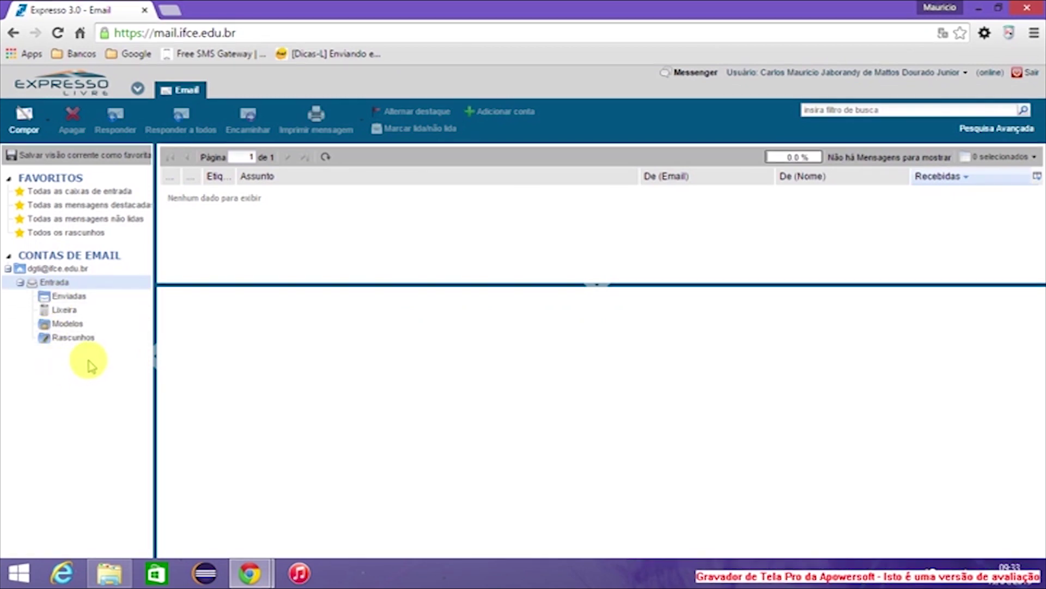
mouse_move(57, 290)
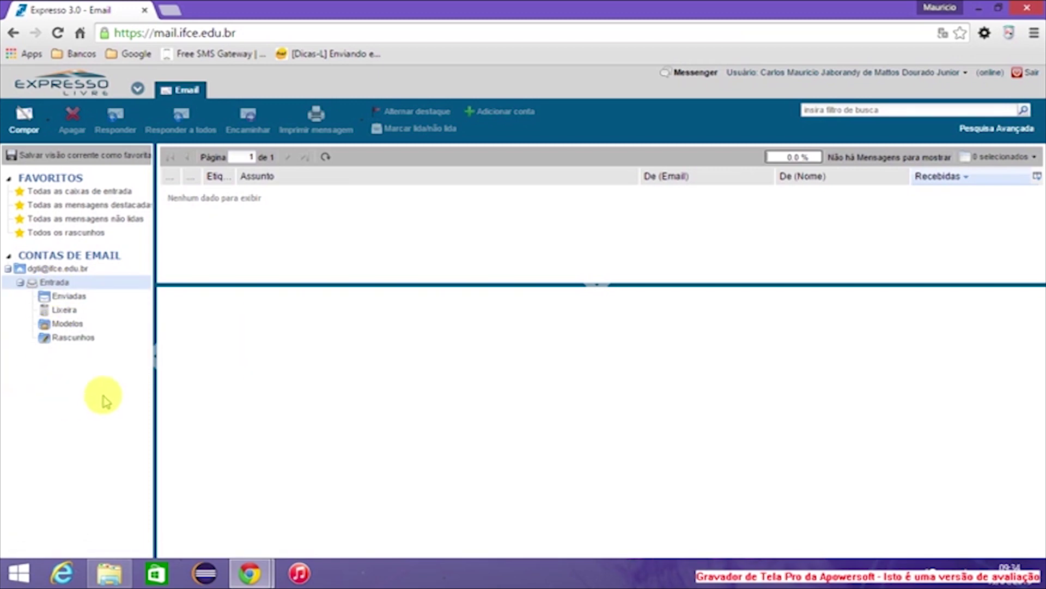
right_click(61, 291)
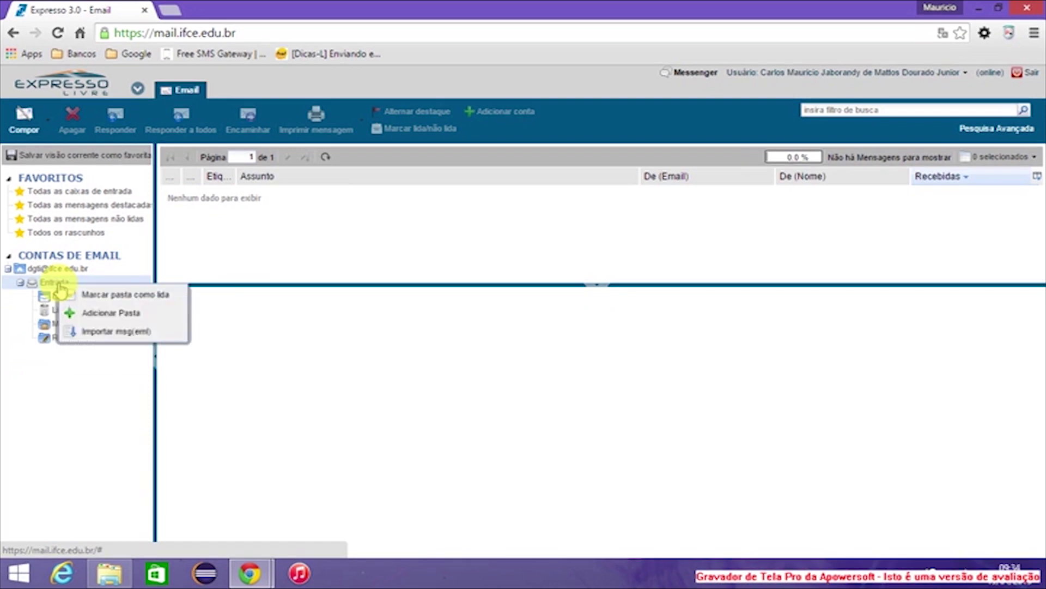
left_click(102, 333)
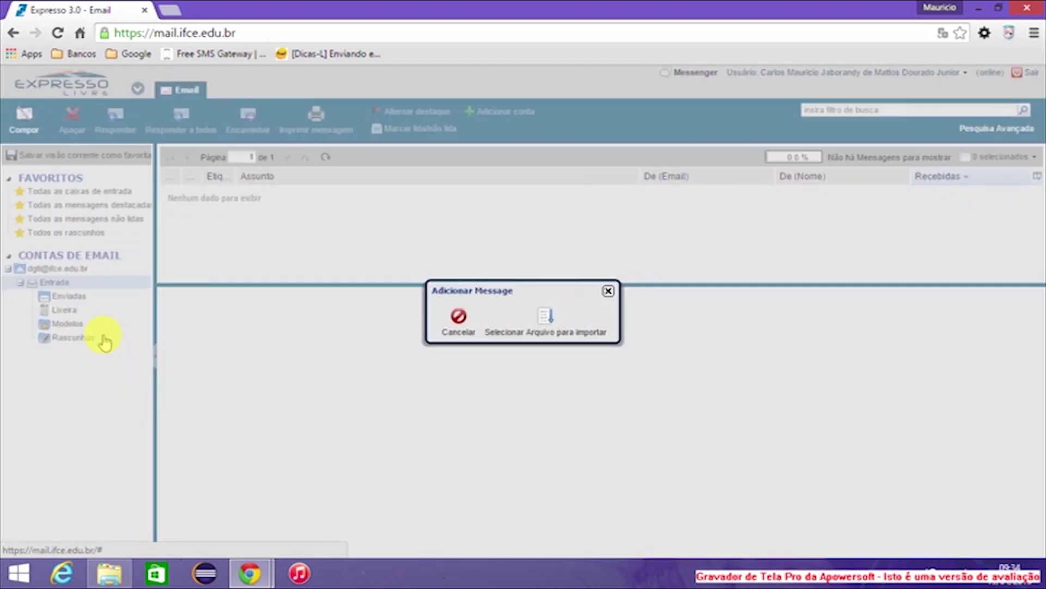
left_click(549, 322)
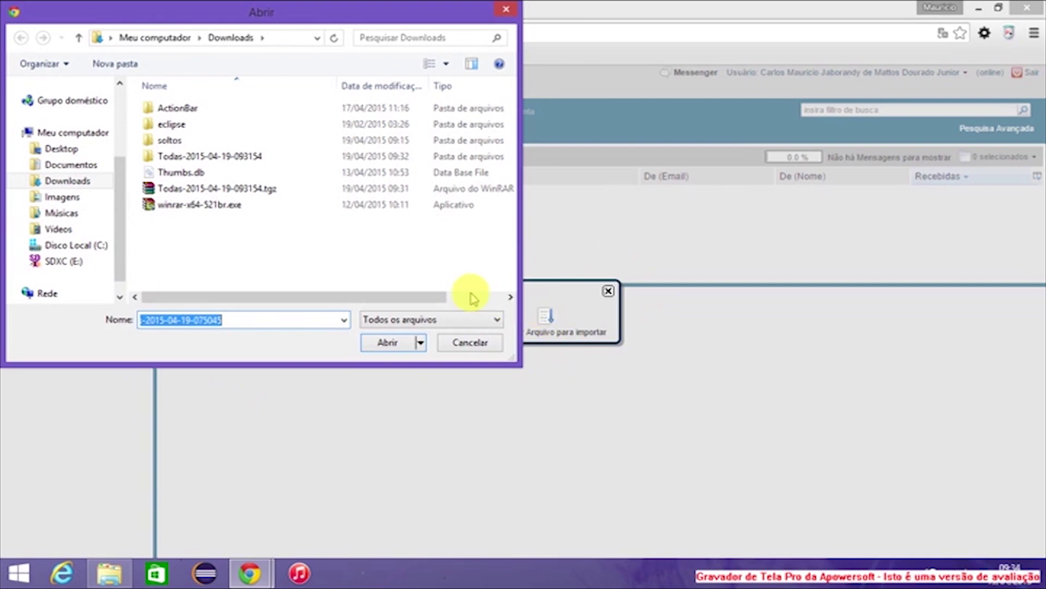
double_click(220, 157)
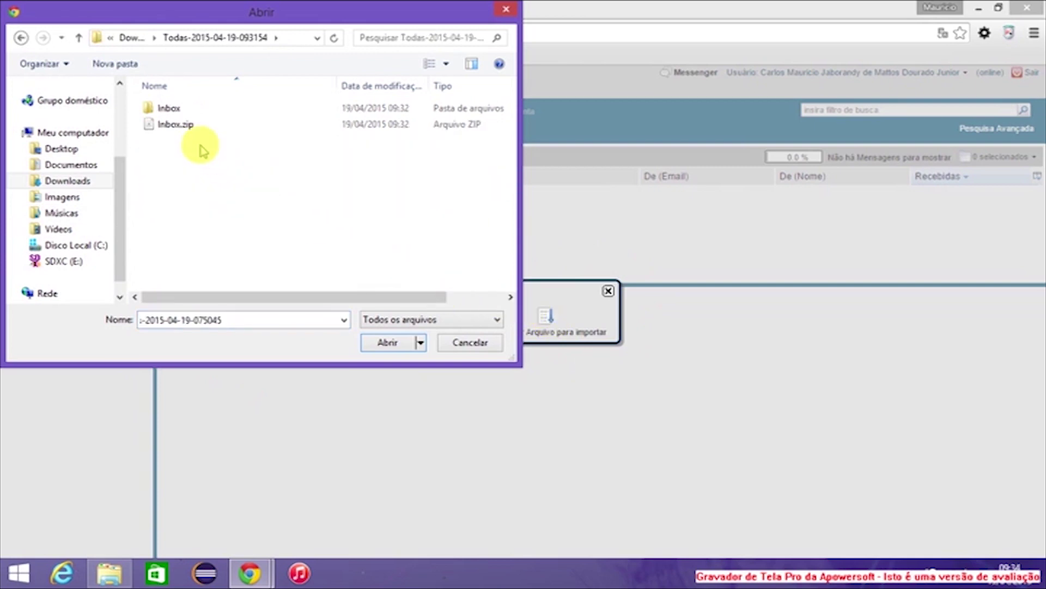
left_click(174, 124)
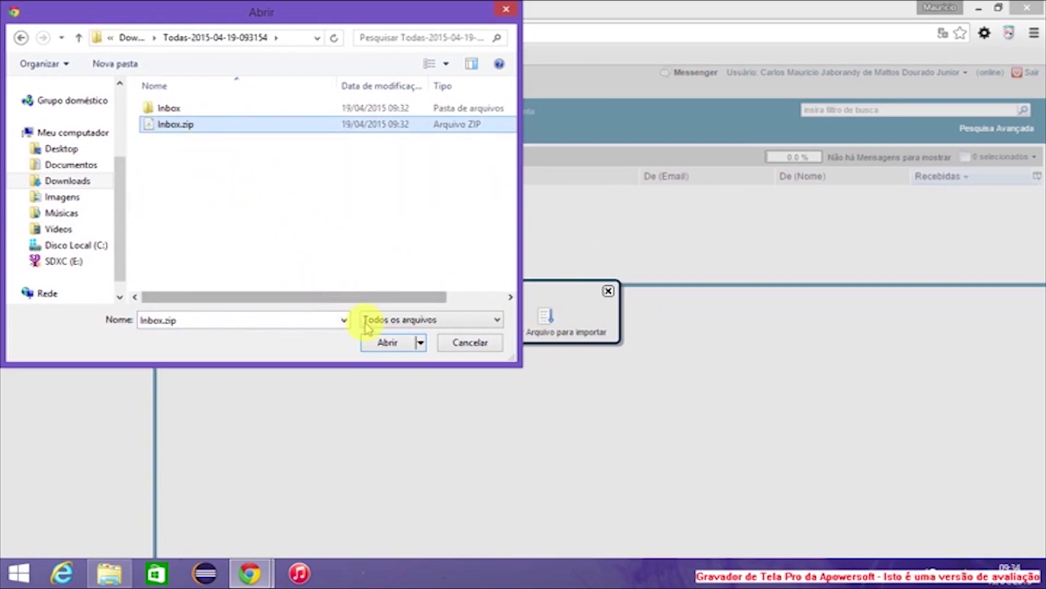
left_click(388, 343)
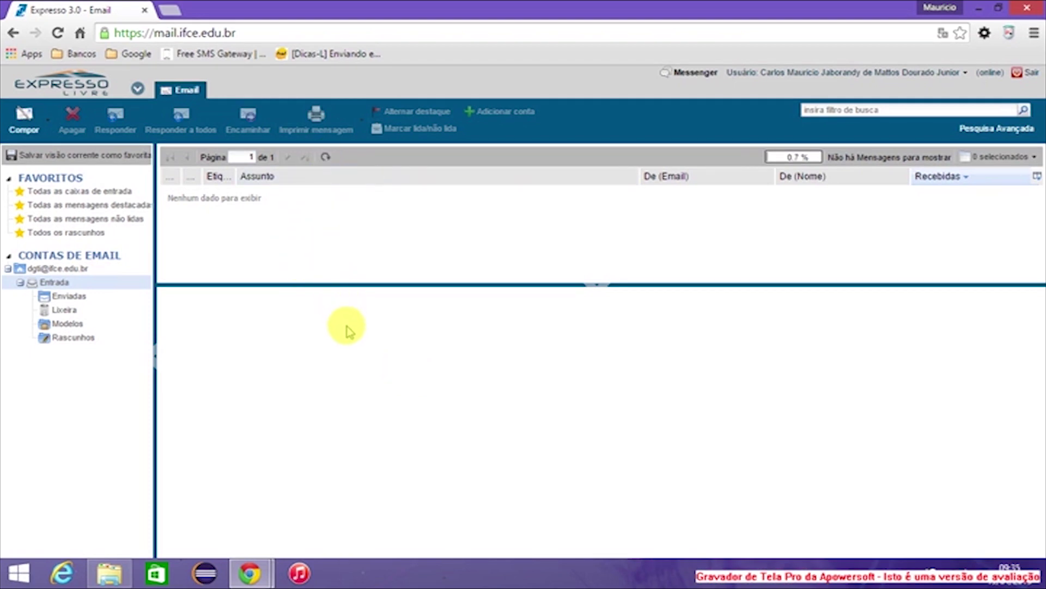
- Refresh the Entrada message list and enlarge the list pane moderately to show more of the imported messages
left_click(326, 158)
left_click_drag(403, 283, 417, 425)
left_click_drag(1035, 222, 1031, 194)
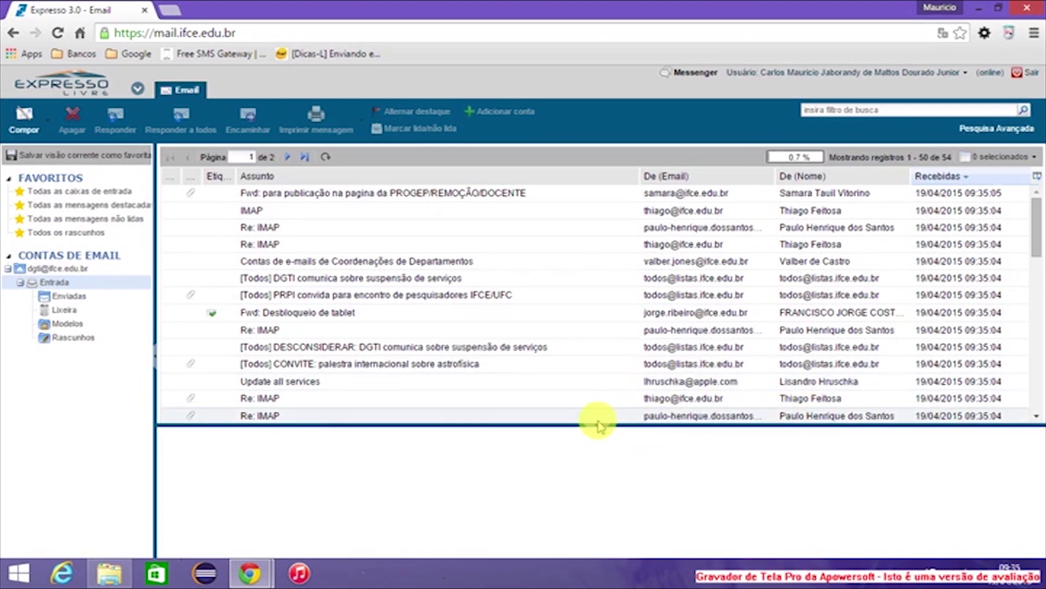
left_click_drag(570, 424, 567, 347)
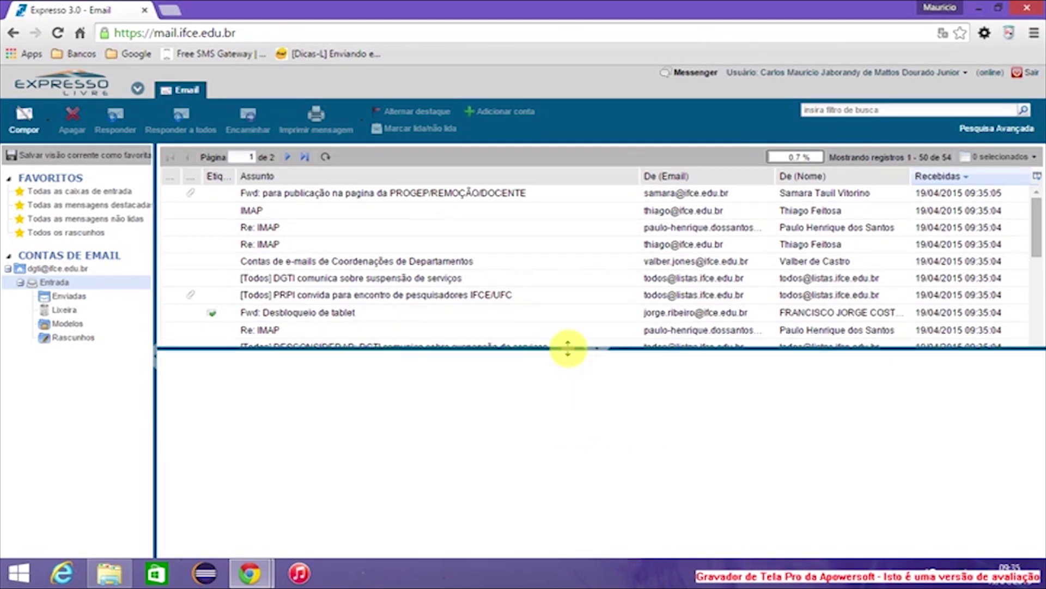